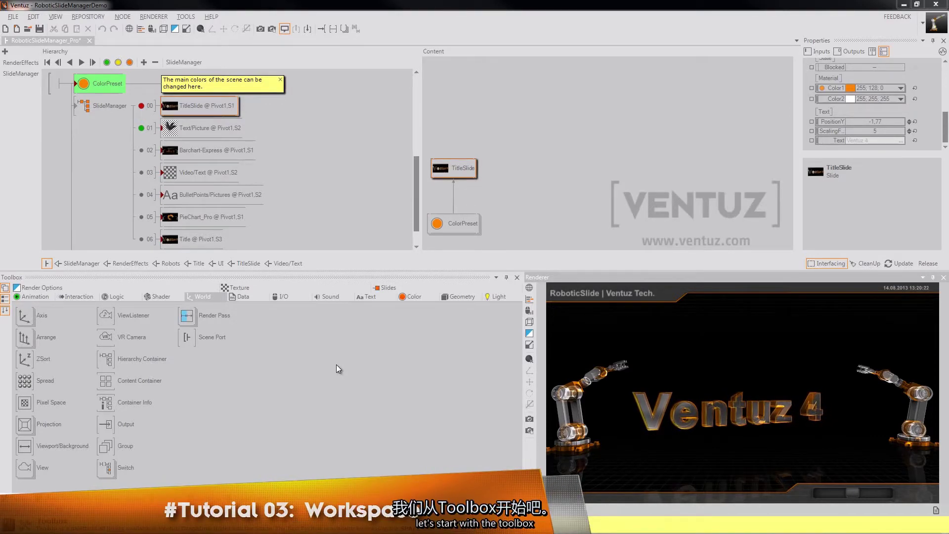
Browse the Toolbox node categories and show the Render Options nodes
click(43, 466)
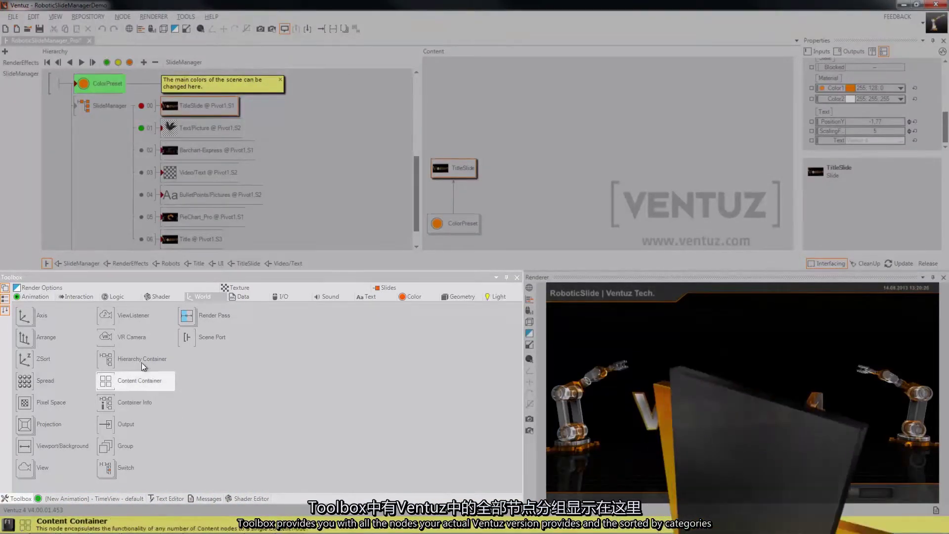
click(150, 298)
click(42, 287)
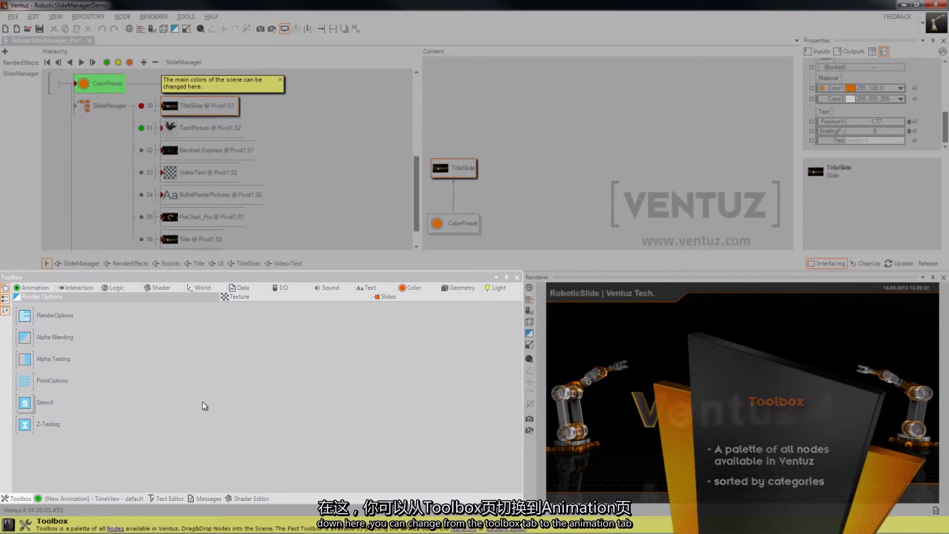
View the animation timeline editor, followed by the Text Editor
click(58, 498)
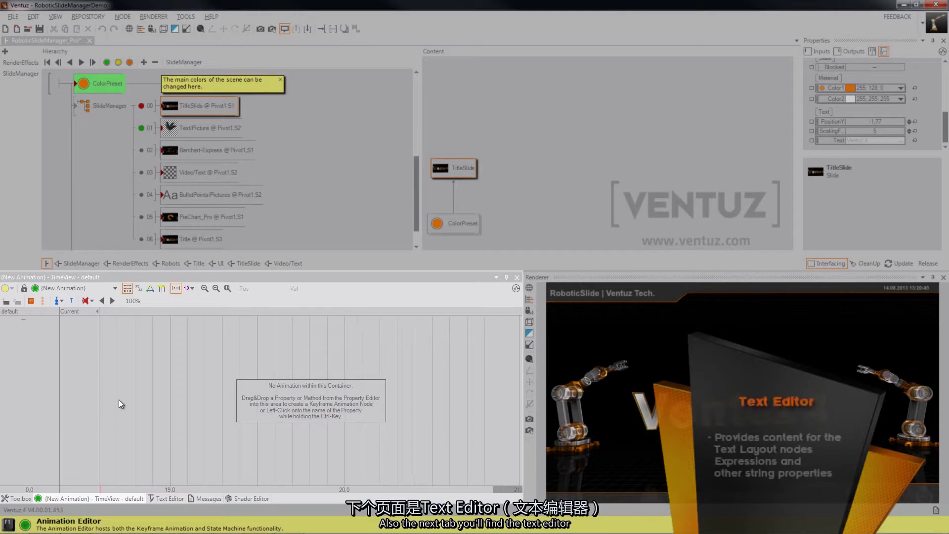
click(164, 500)
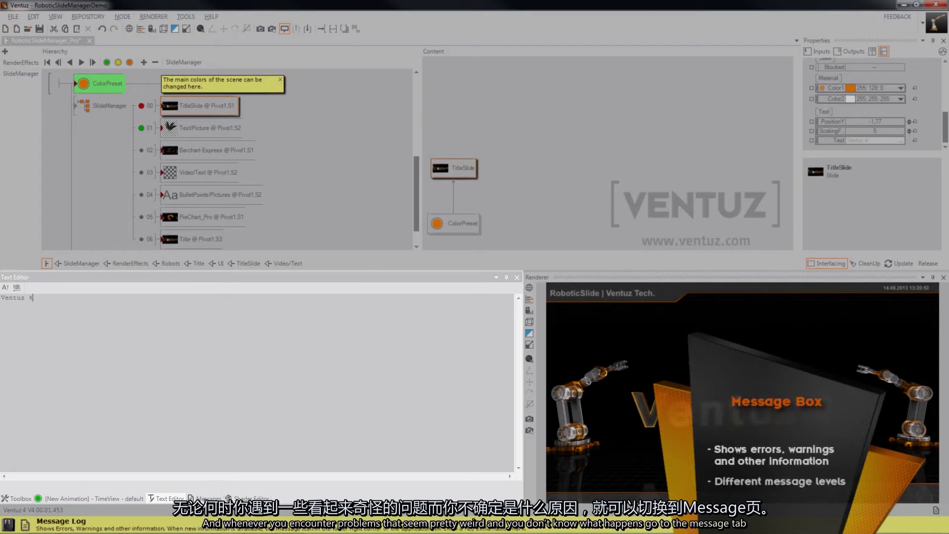
Show the message log and view its message level filter options without changing the level
click(207, 498)
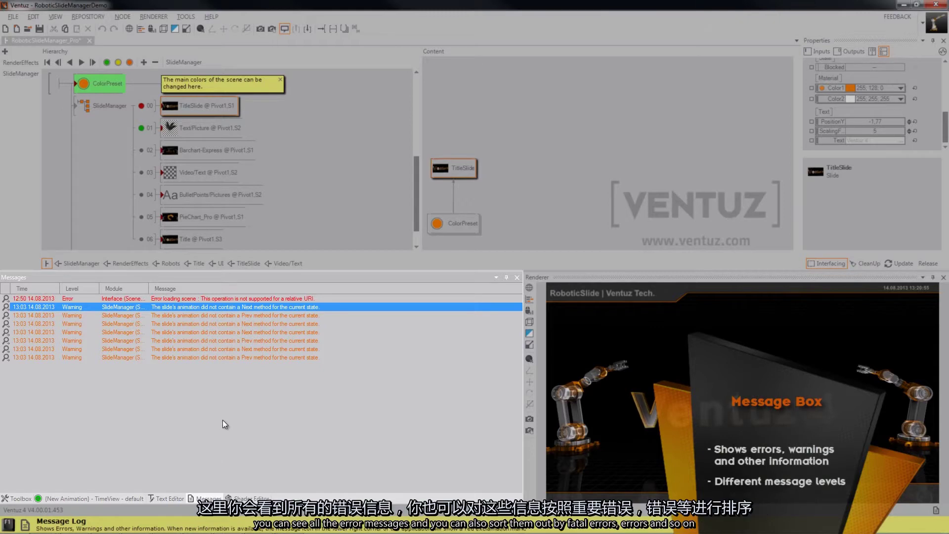
right_click(211, 379)
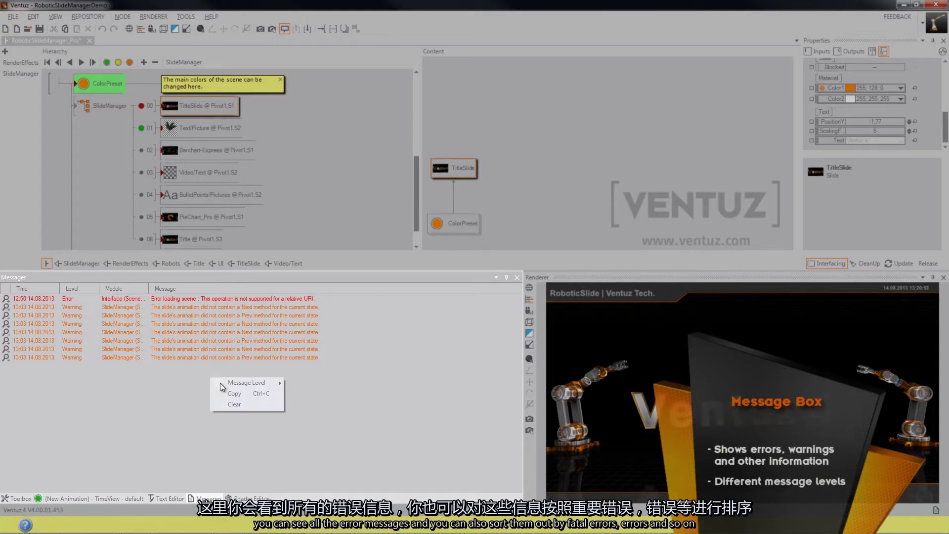
mouse_move(237, 384)
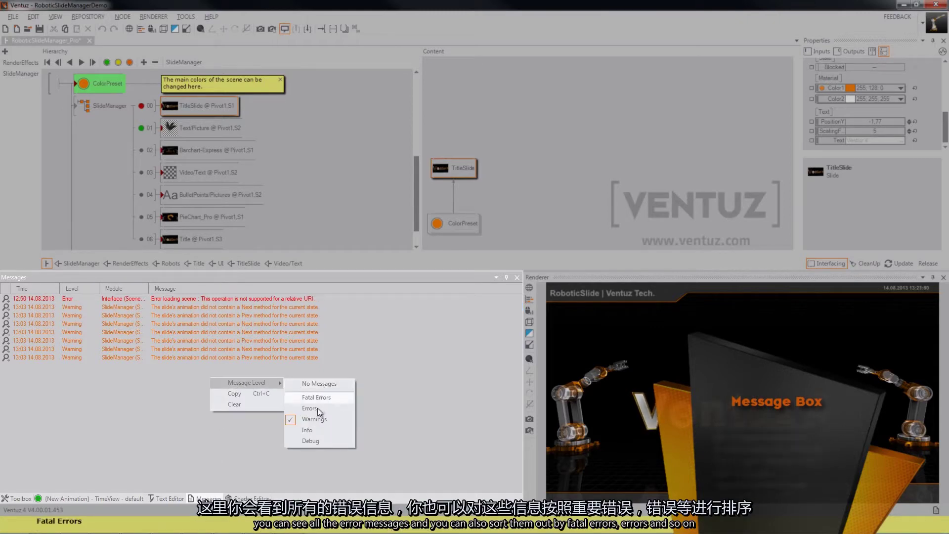
click(227, 431)
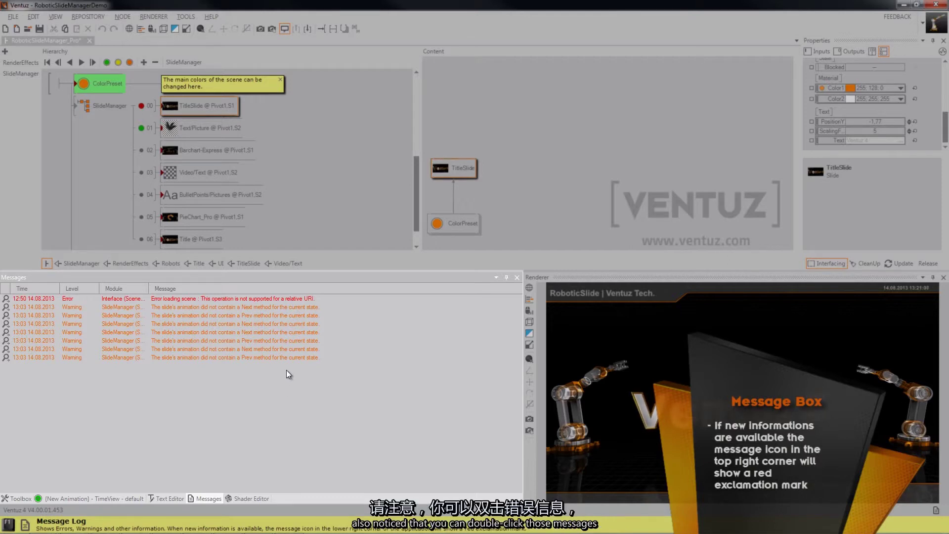
Jump to the node behind the first SlideManager warning and show the Shader Editor
double_click(212, 308)
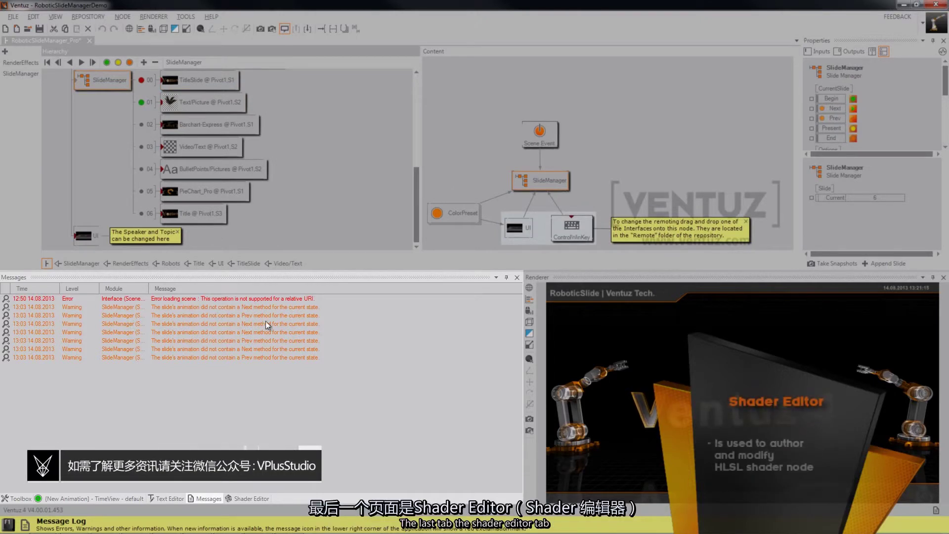
click(244, 498)
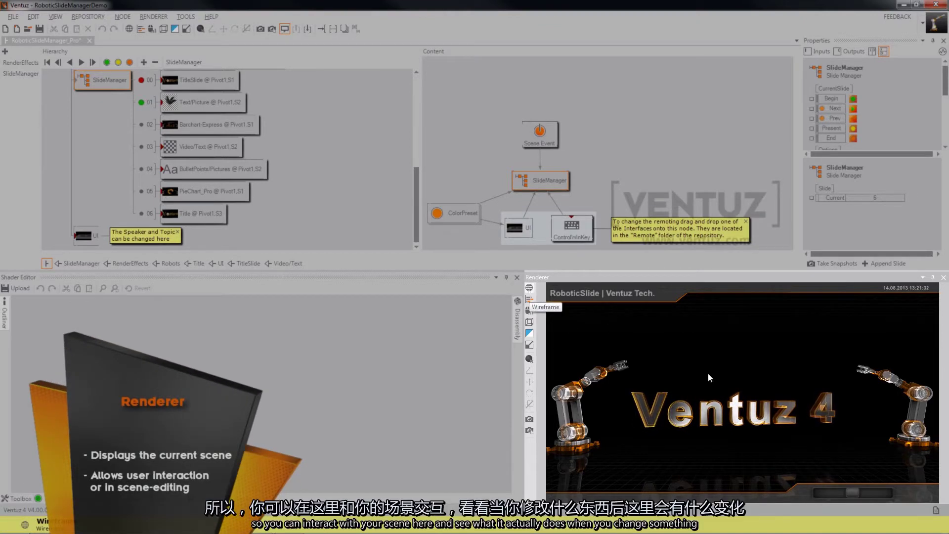
Advance the rendered scene to the next slide and briefly preview it in wireframe mode
click(865, 490)
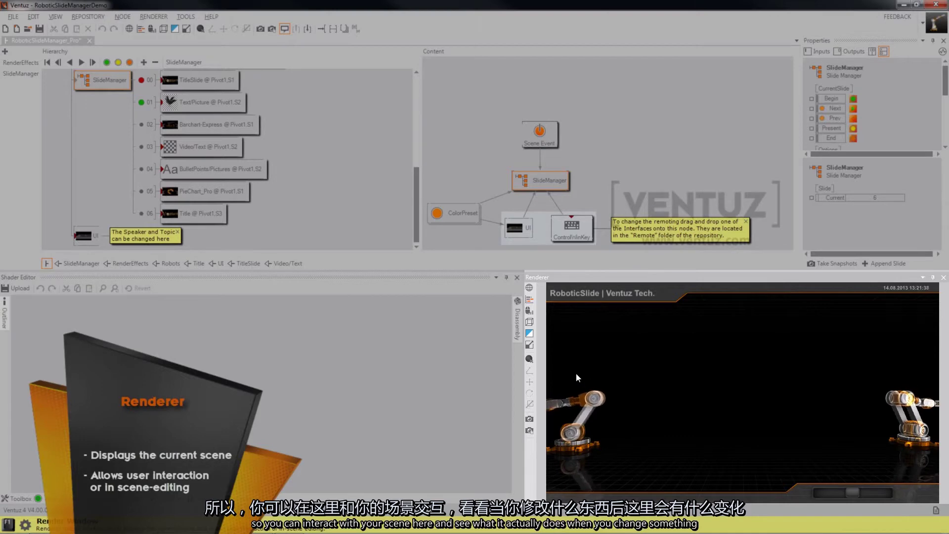
click(529, 288)
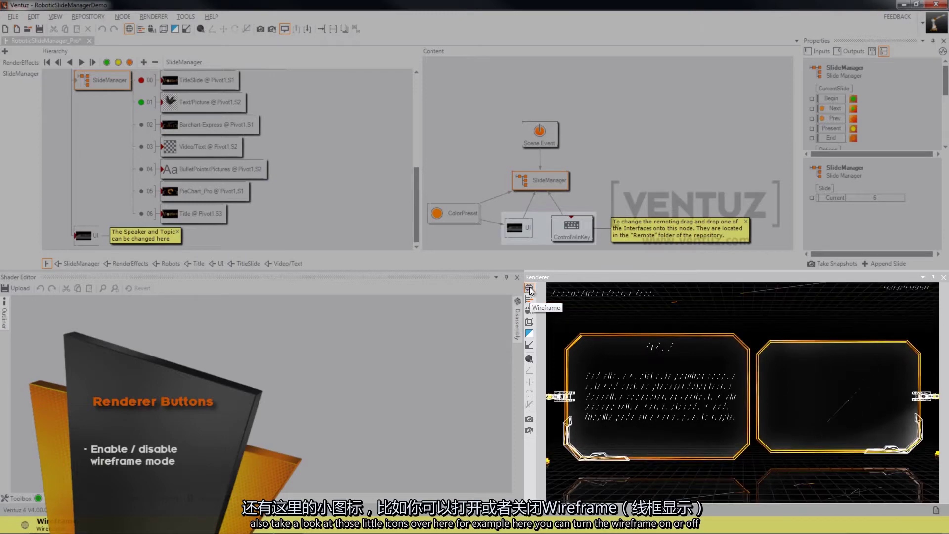
click(529, 289)
Switch the render statistics on and off, and do the same with the bounding boxes
click(530, 300)
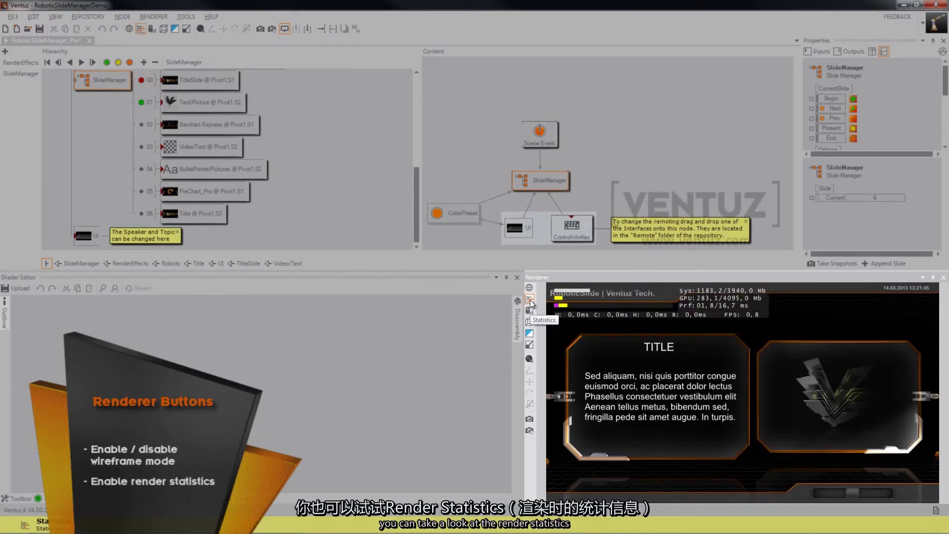
click(530, 300)
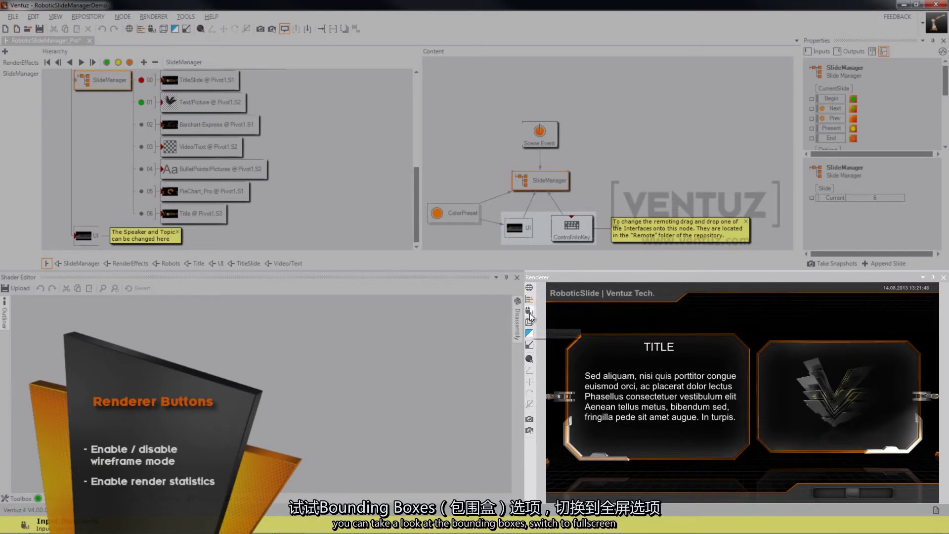
click(530, 331)
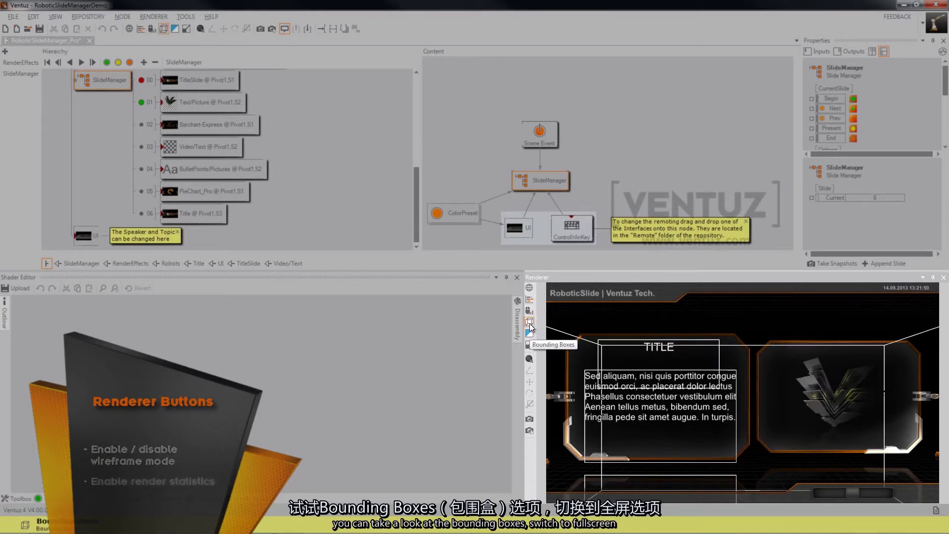
click(530, 331)
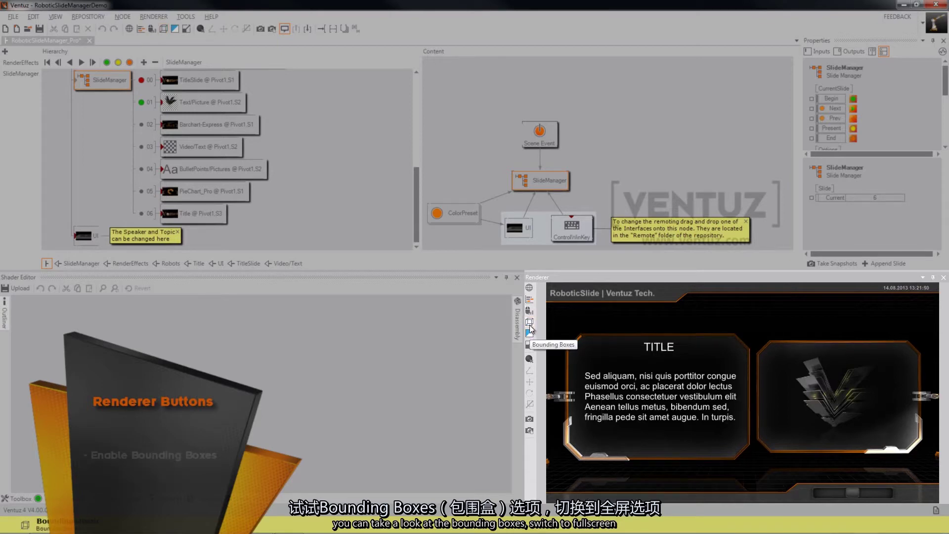
Activate in-render edit mode and rotate the SlideManager slightly in the rendered scene
click(529, 359)
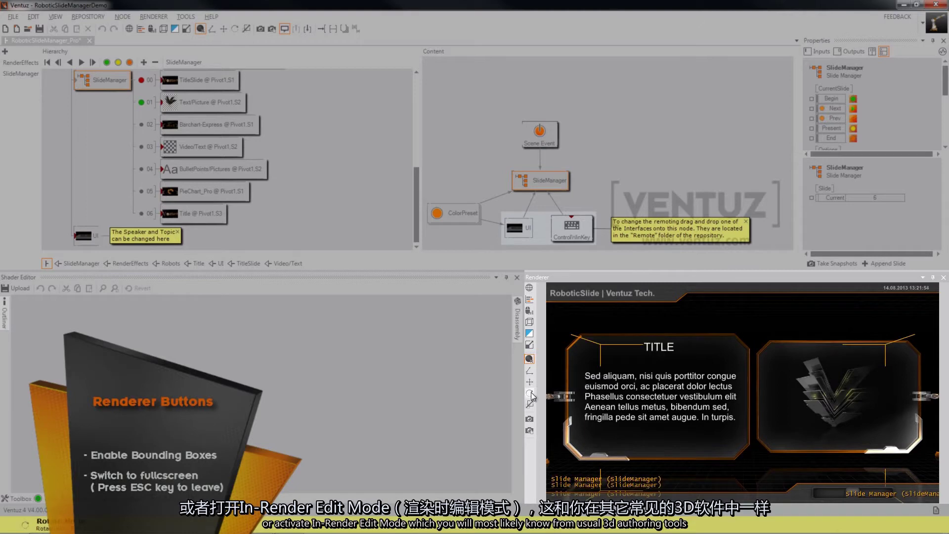
mouse_move(731, 391)
mouse_down()
mouse_move(756, 394)
mouse_move(724, 394)
mouse_move(734, 391)
mouse_up()
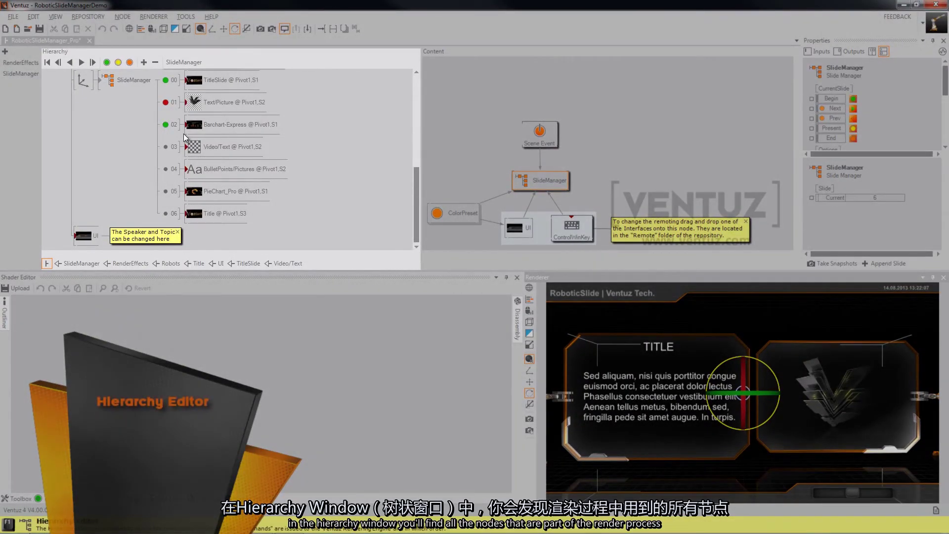
Look through the scene tree in the Hierarchy and select the TitleSlide node
click(160, 132)
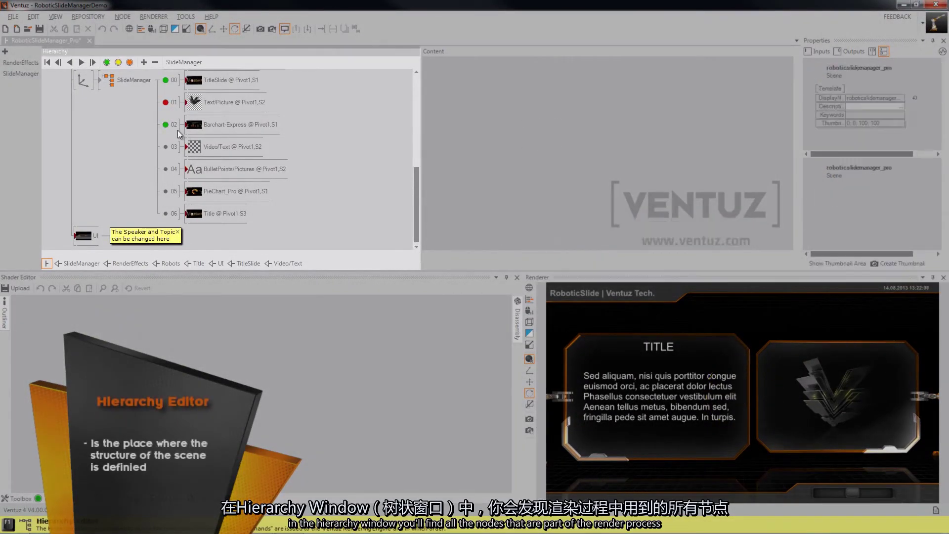
drag(417, 186, 416, 166)
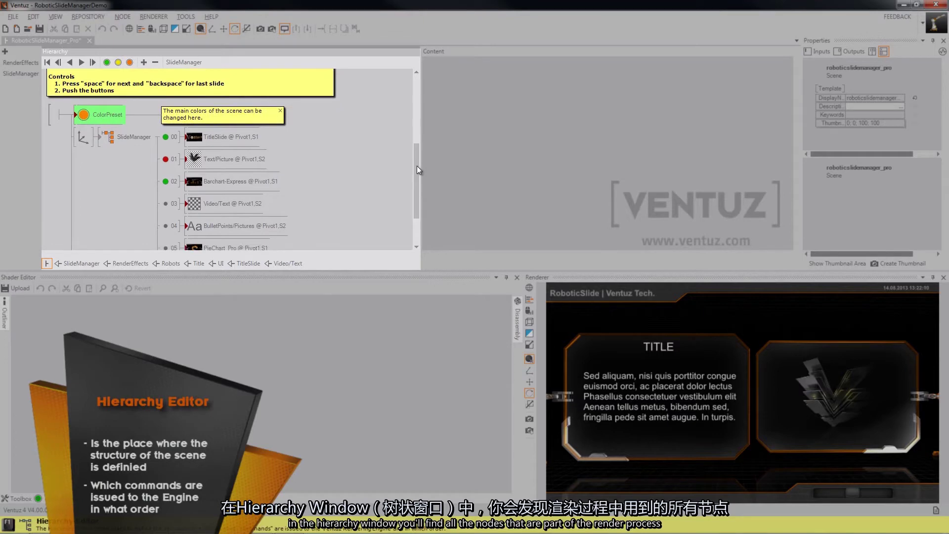
click(89, 142)
click(222, 137)
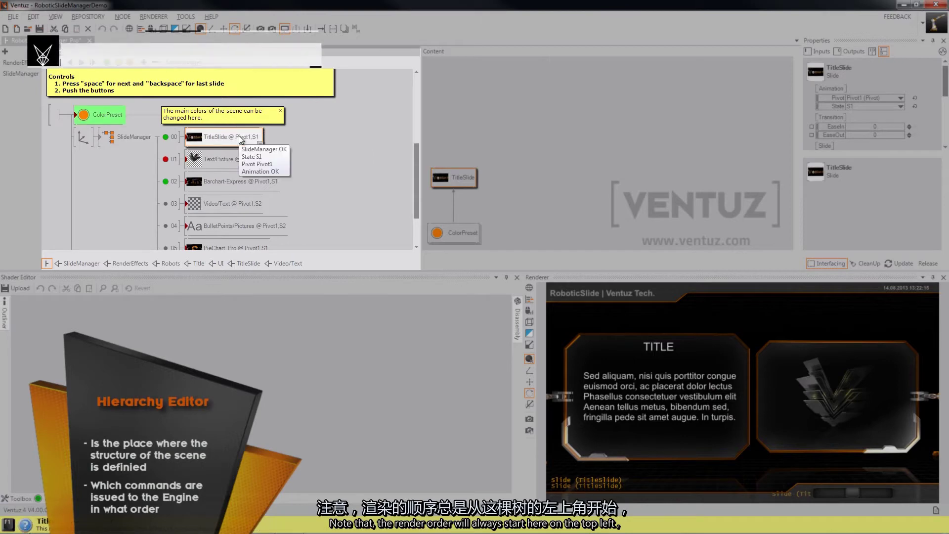
Step through the hierarchy nodes in render order, from ColorPreset through the Axis and SlideManager to the Video/Text slide
click(70, 117)
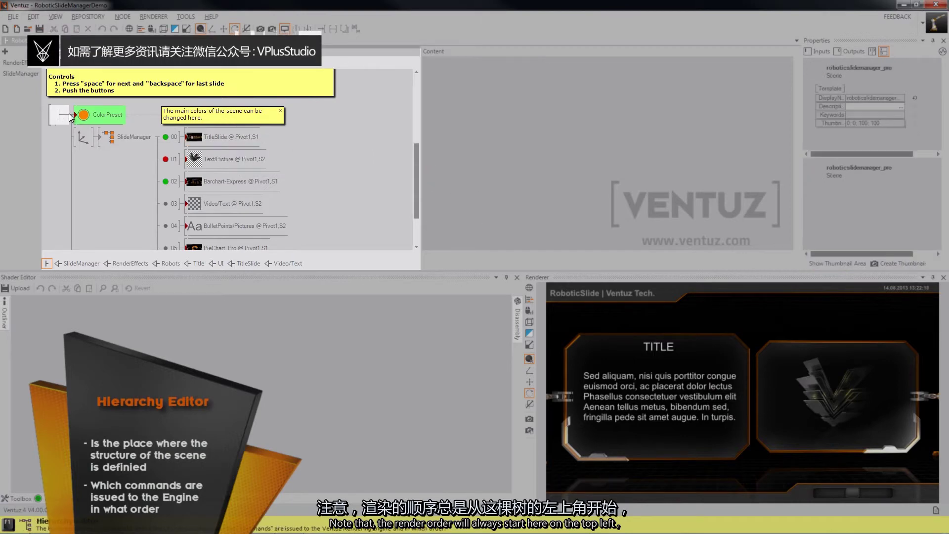
click(88, 118)
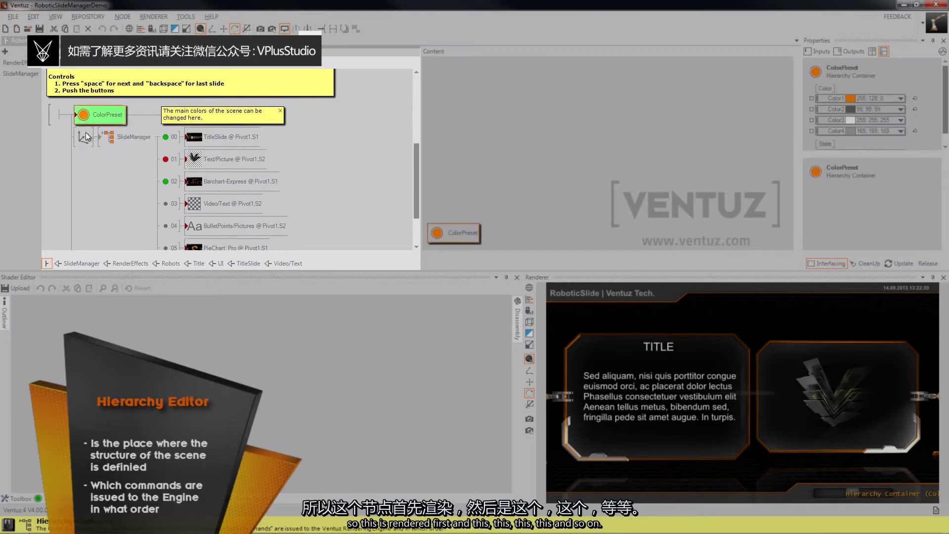
click(85, 137)
click(130, 138)
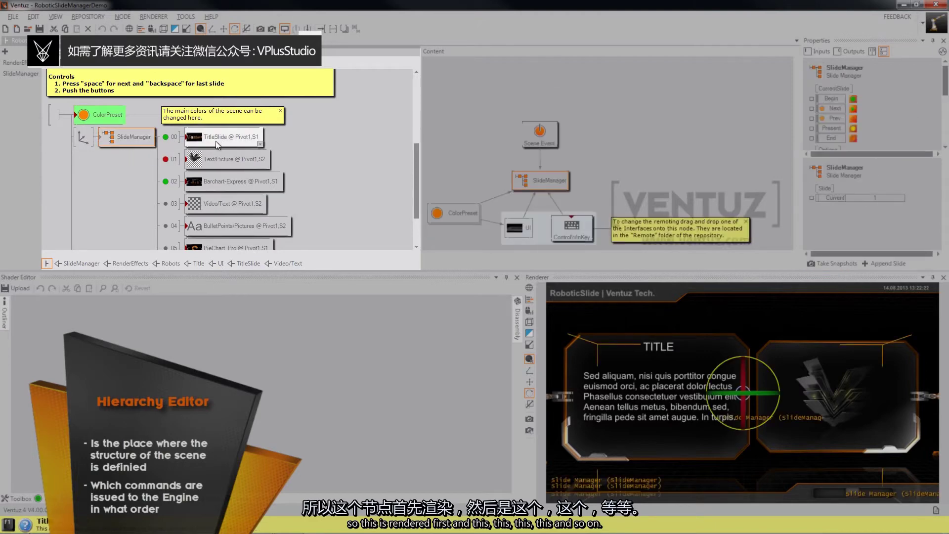
click(217, 138)
click(232, 159)
click(238, 182)
click(232, 203)
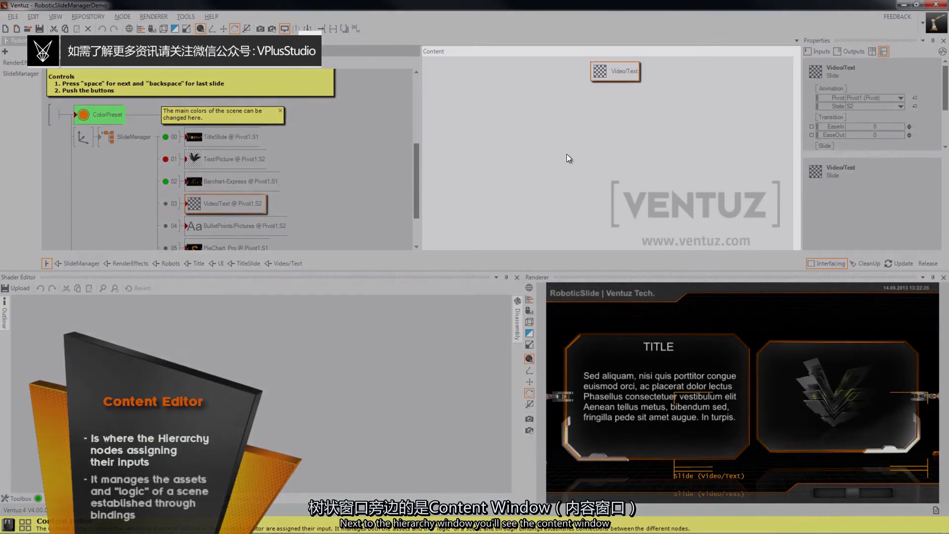
Display the content nodes linked to the Barchart-Express slide and inspect the Scene Event node among them
click(567, 155)
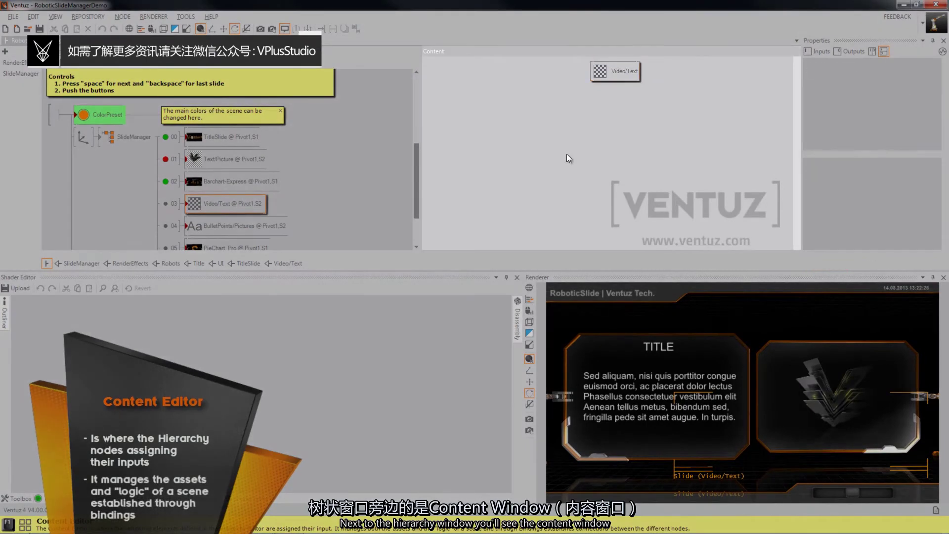
click(236, 185)
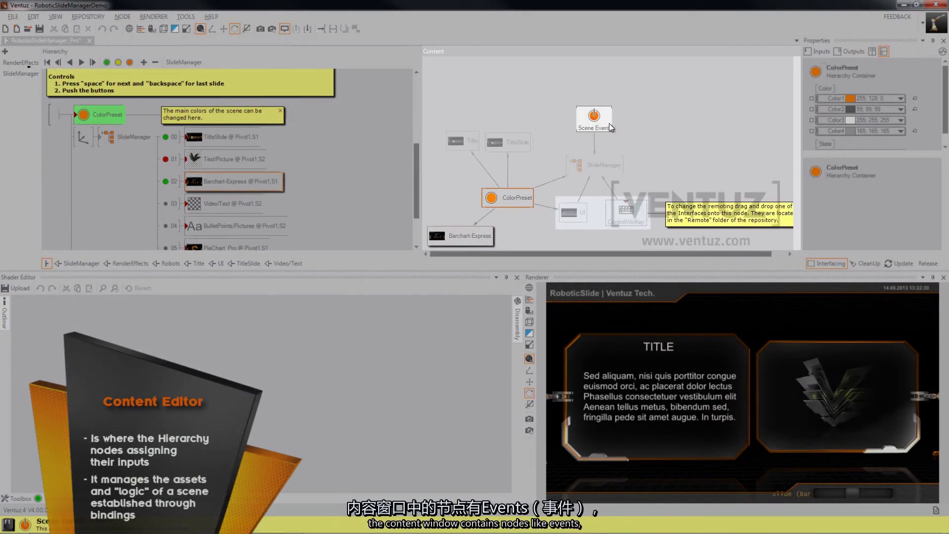
click(609, 123)
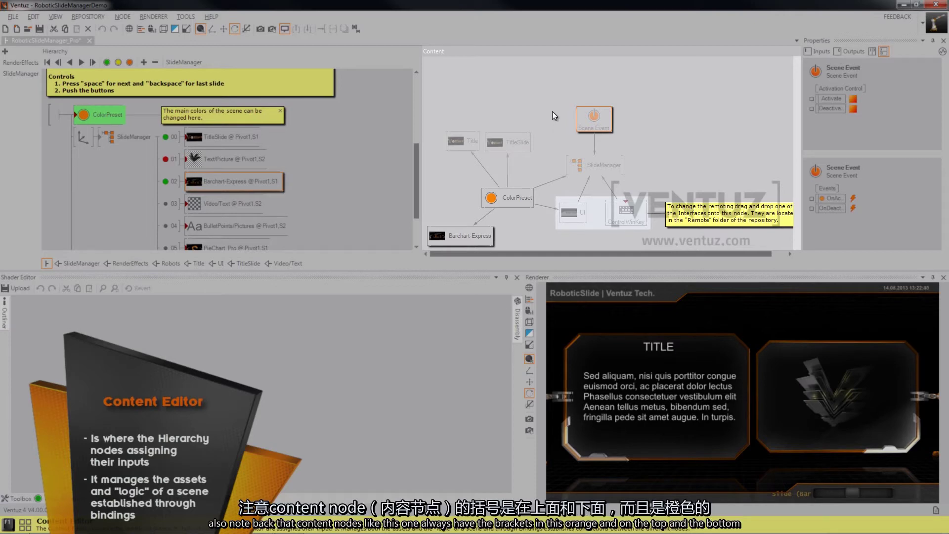
click(608, 110)
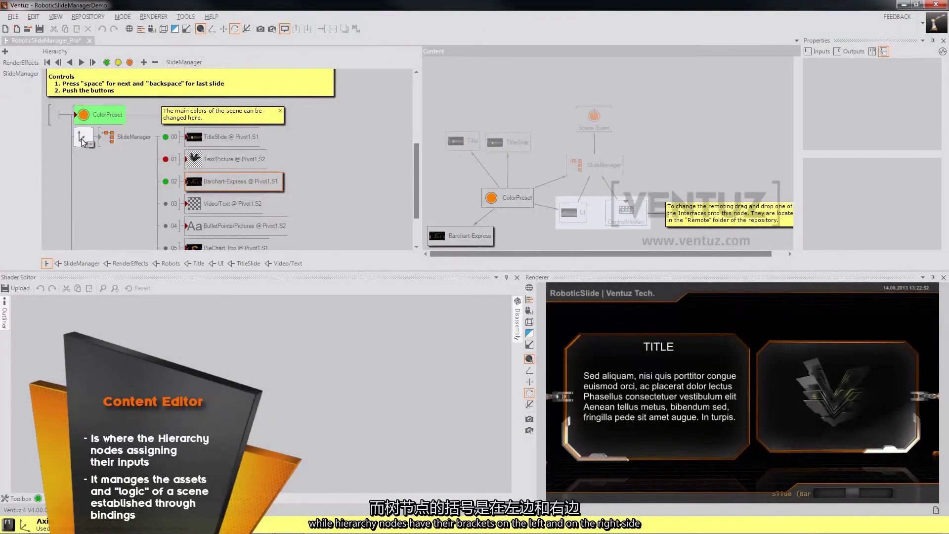
click(82, 153)
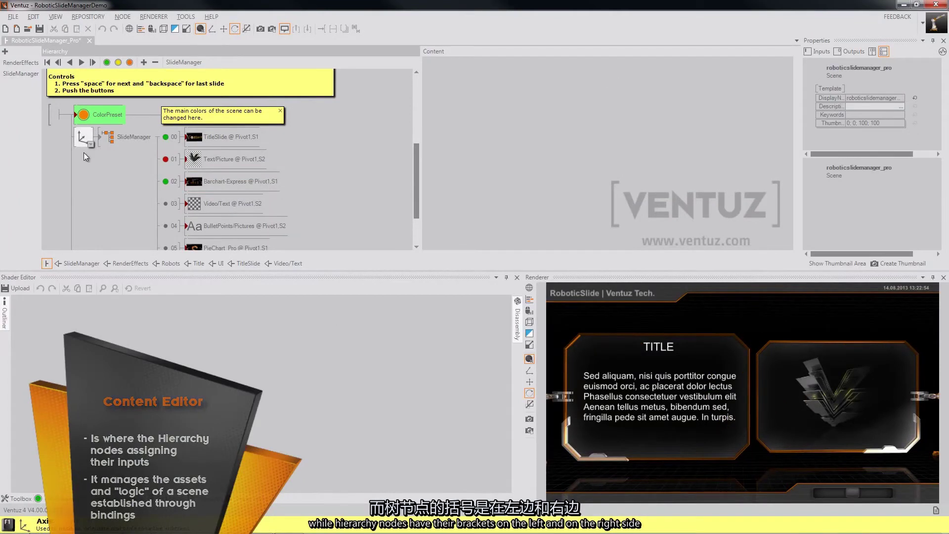
click(227, 182)
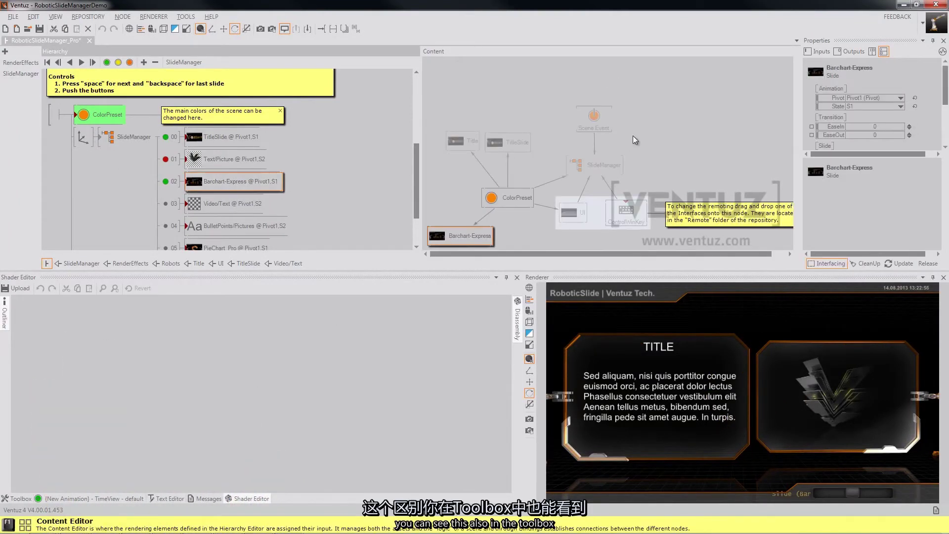
Return to the Toolbox and view the input and output properties of the Scene Event node
click(15, 499)
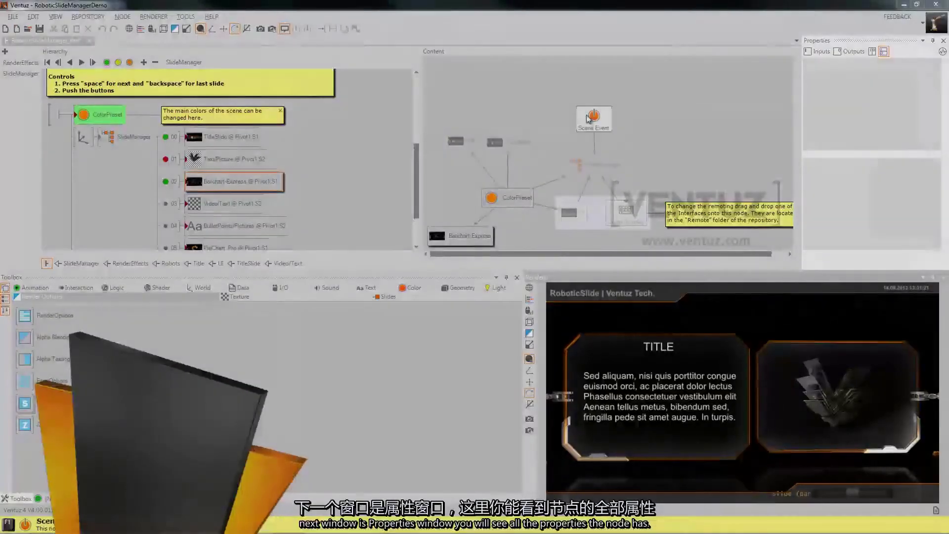
click(589, 118)
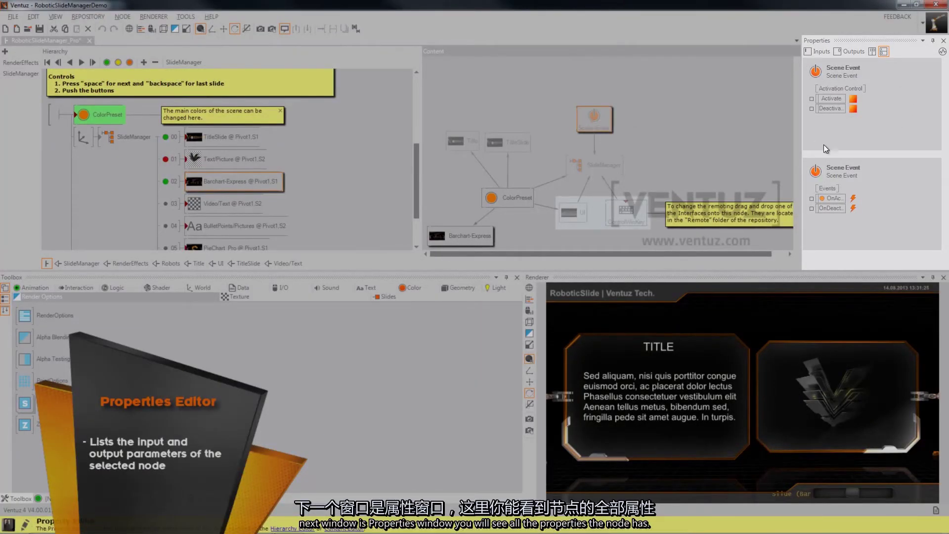
Add a Mover node to the Content area above the Scene Event node
double_click(647, 89)
text(mover)
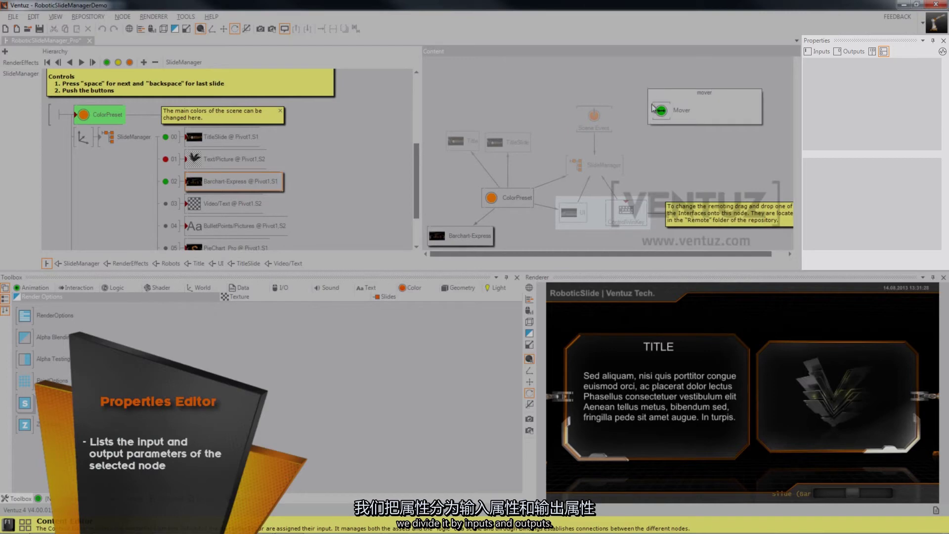
click(653, 109)
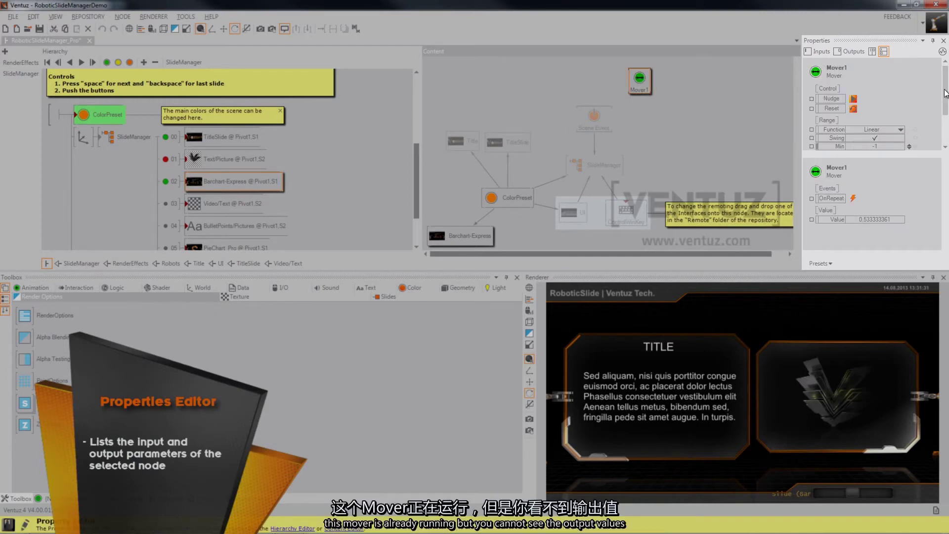
Turn on live updating of the Mover node's output values in its properties
scroll(944, 93, down, 2)
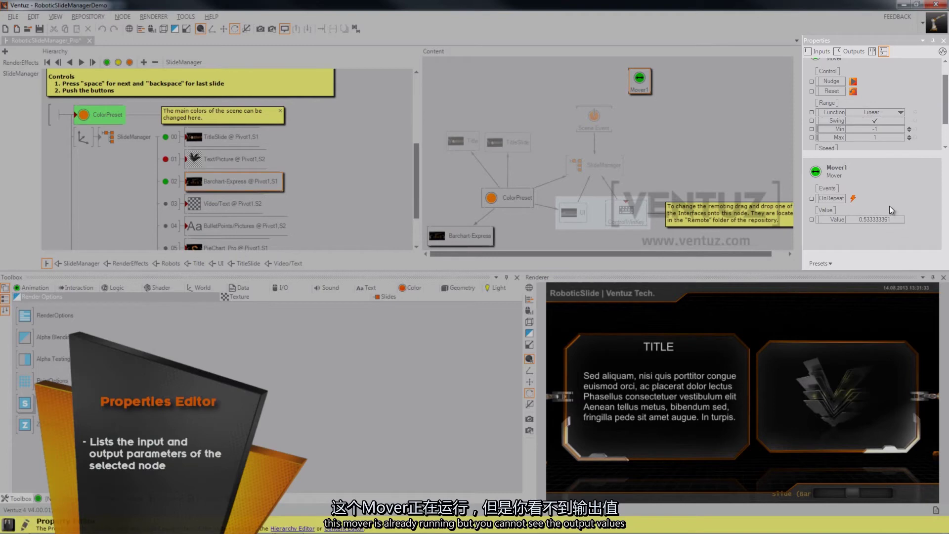
click(942, 52)
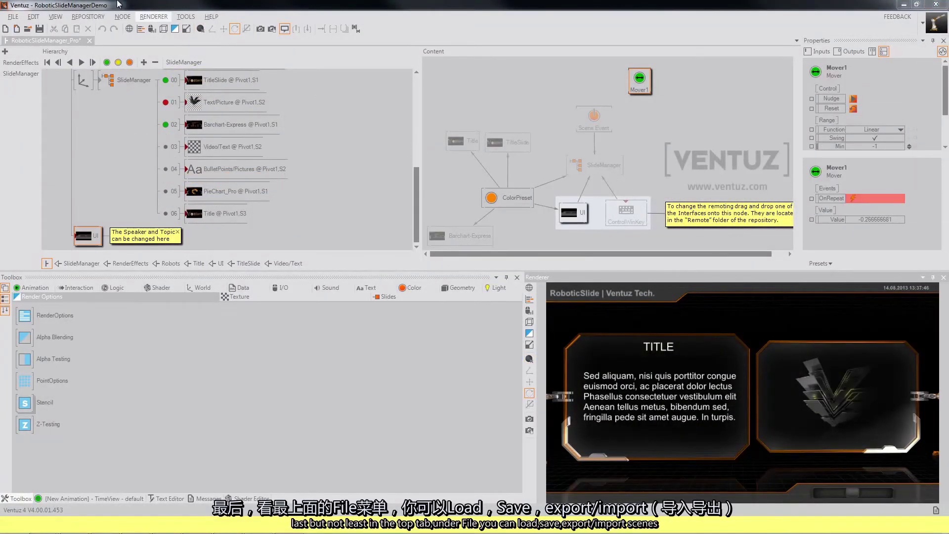
Look through the available file commands and the common editing commands with their shortcuts
click(14, 17)
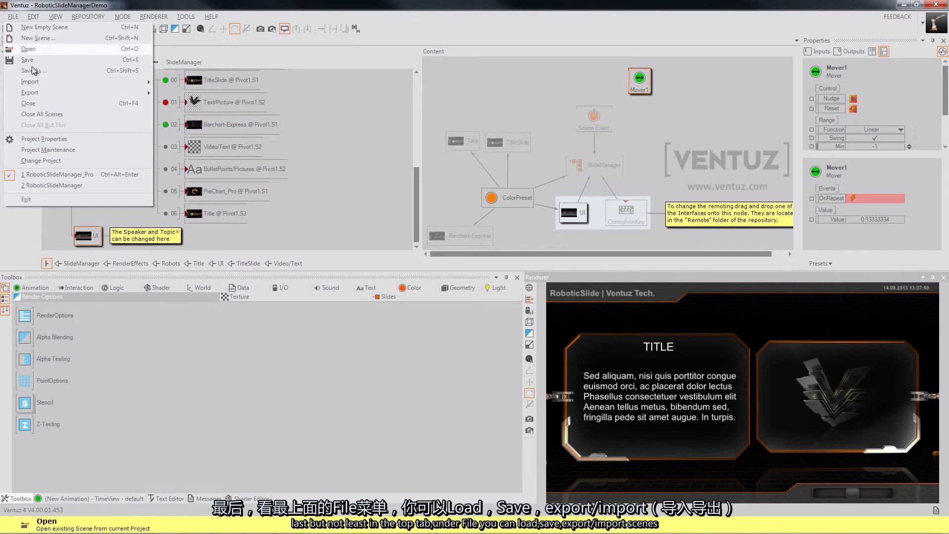
click(33, 16)
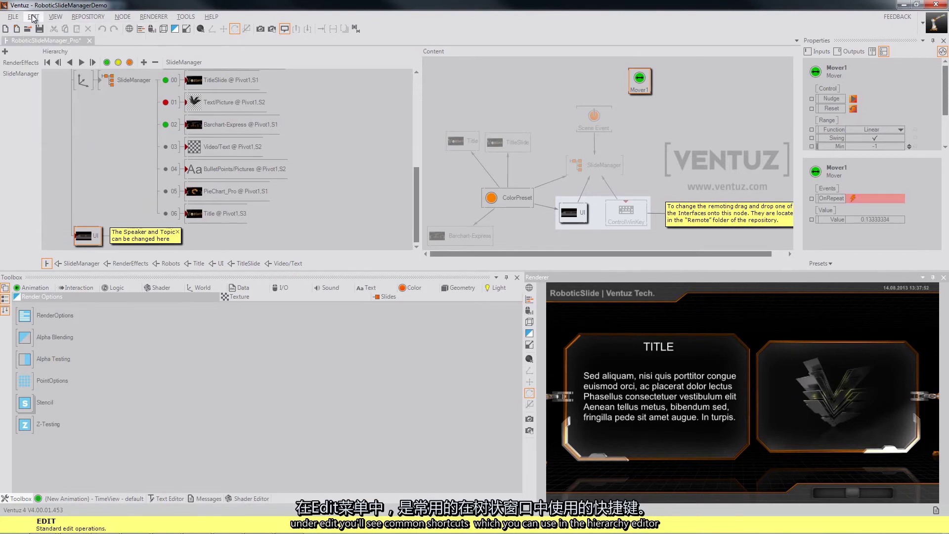
click(33, 17)
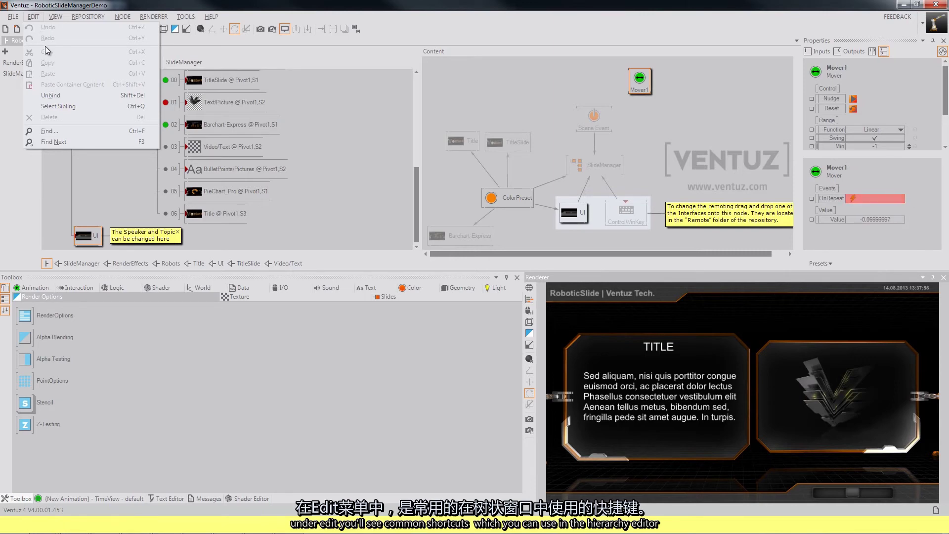
Hide the Renderer window and show it again
click(55, 16)
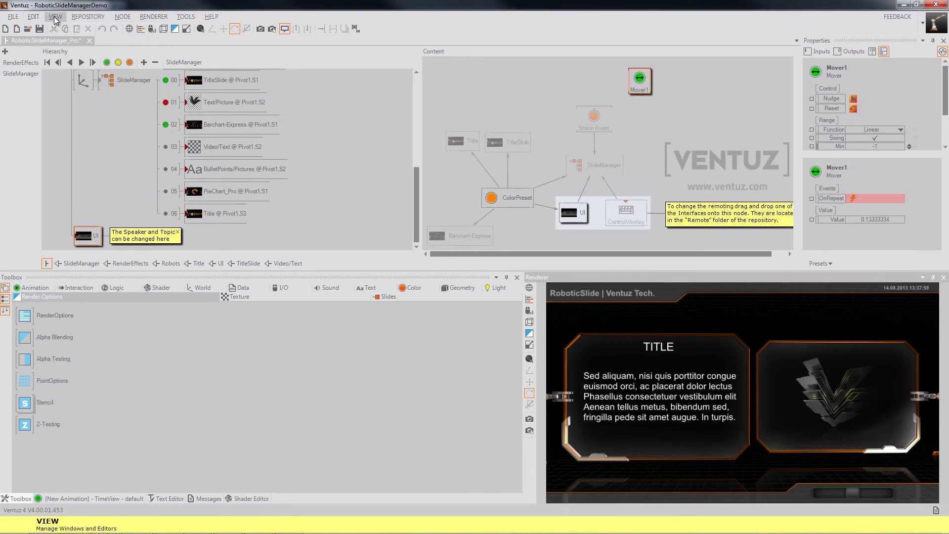
click(55, 17)
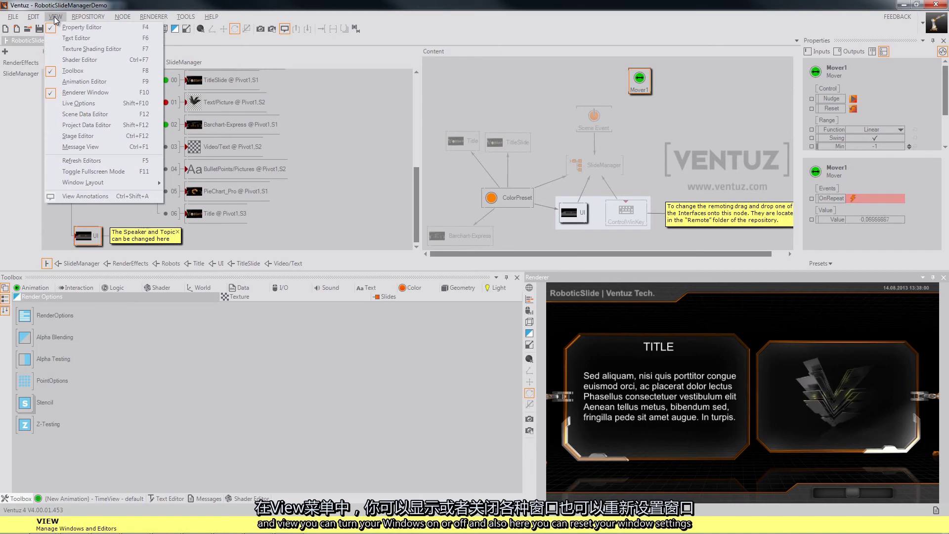
click(74, 92)
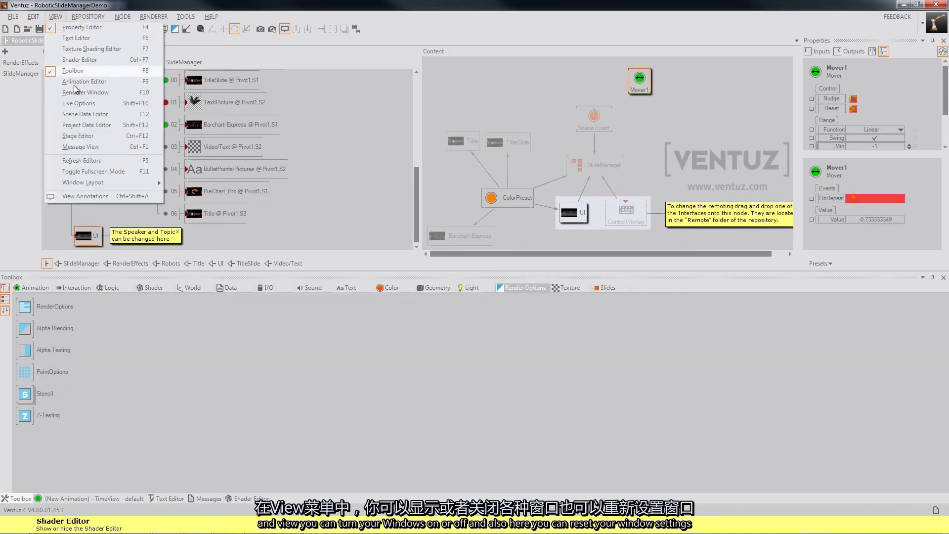
click(75, 91)
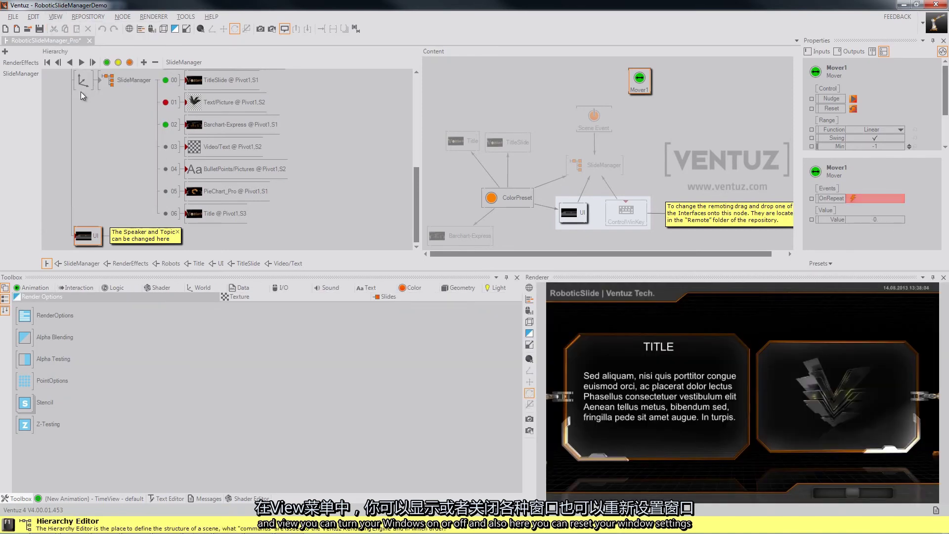
Undock the Renderer and Toolbox as floating windows and reset the window layout
drag(594, 277, 596, 232)
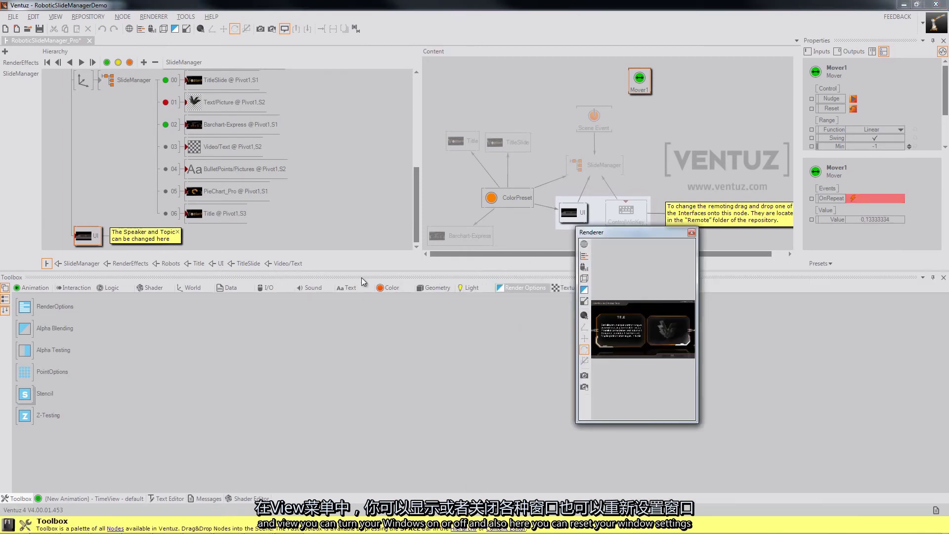
drag(361, 278, 380, 247)
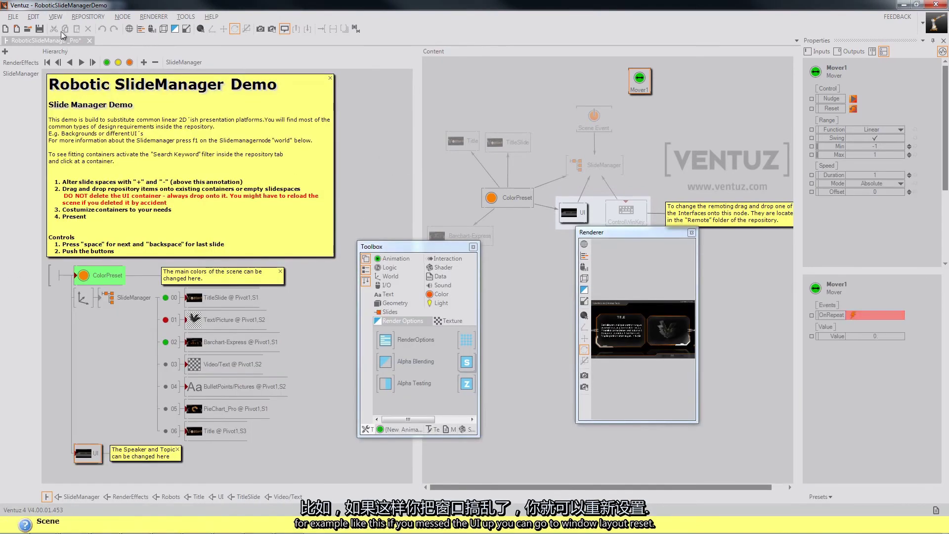
click(55, 17)
mouse_move(99, 183)
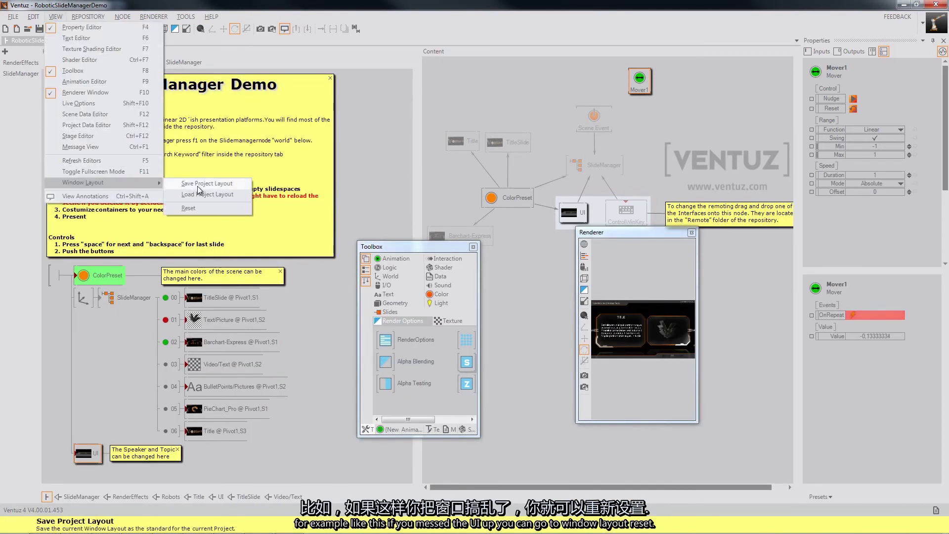
click(190, 209)
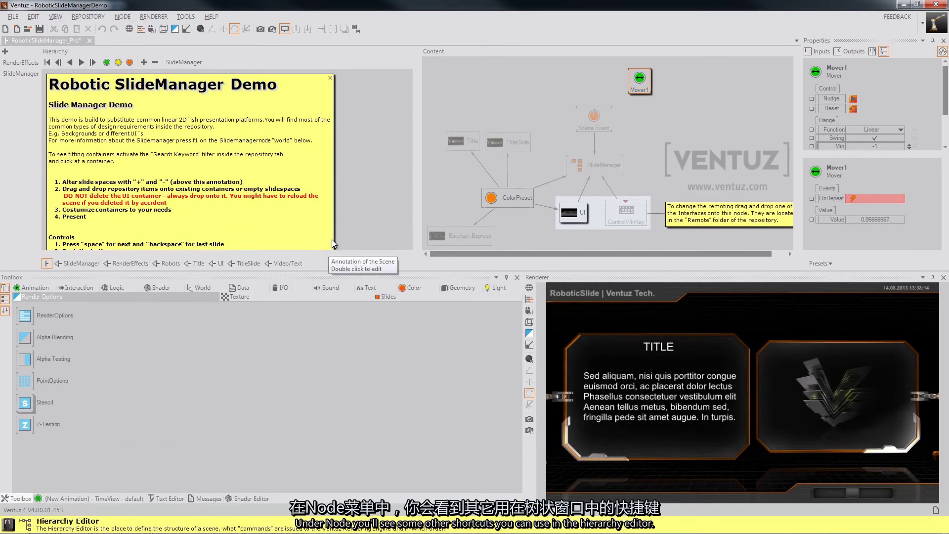
Look through the node commands and open the Scene Statistics
click(122, 17)
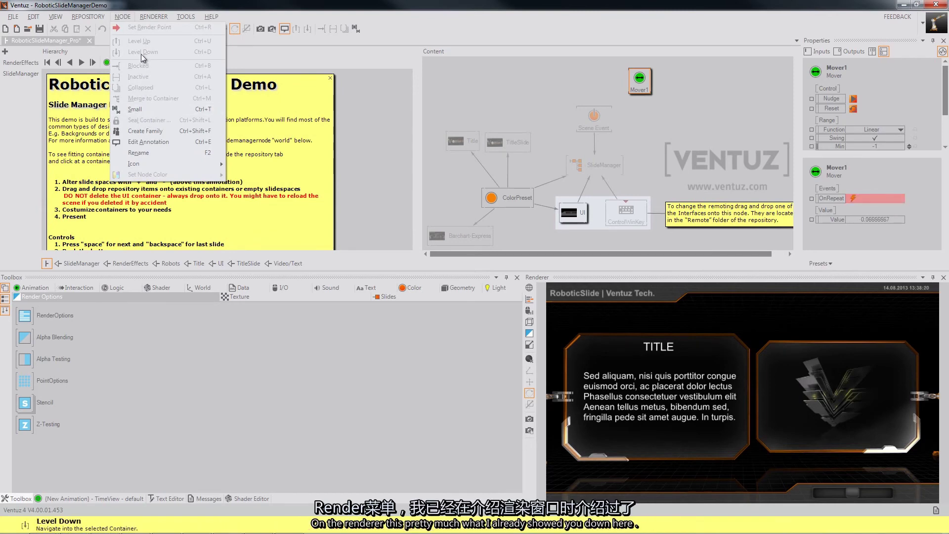
mouse_move(153, 16)
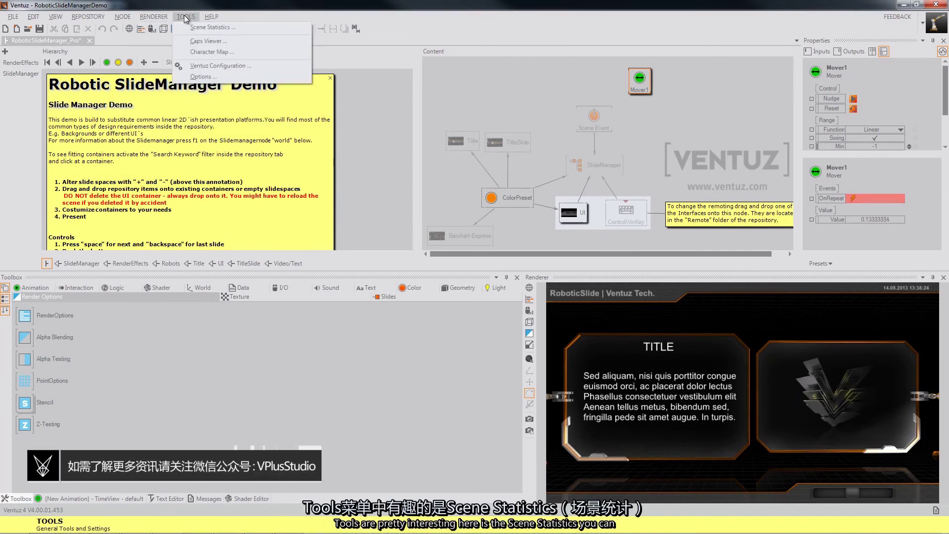
click(207, 28)
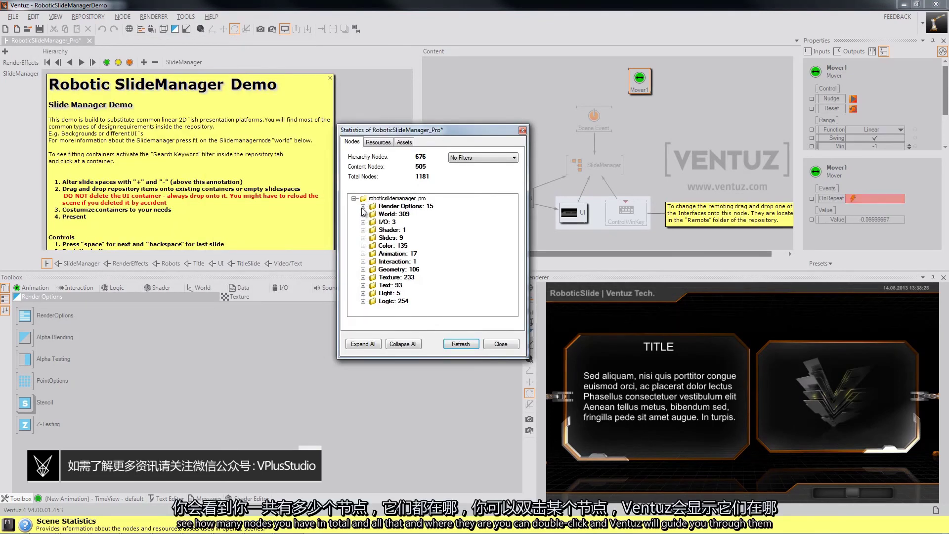
Locate the Content output node under World, Output, SlideManager, RenderEffects in the statistics, jump to it in the hierarchy, and close the statistics
click(363, 214)
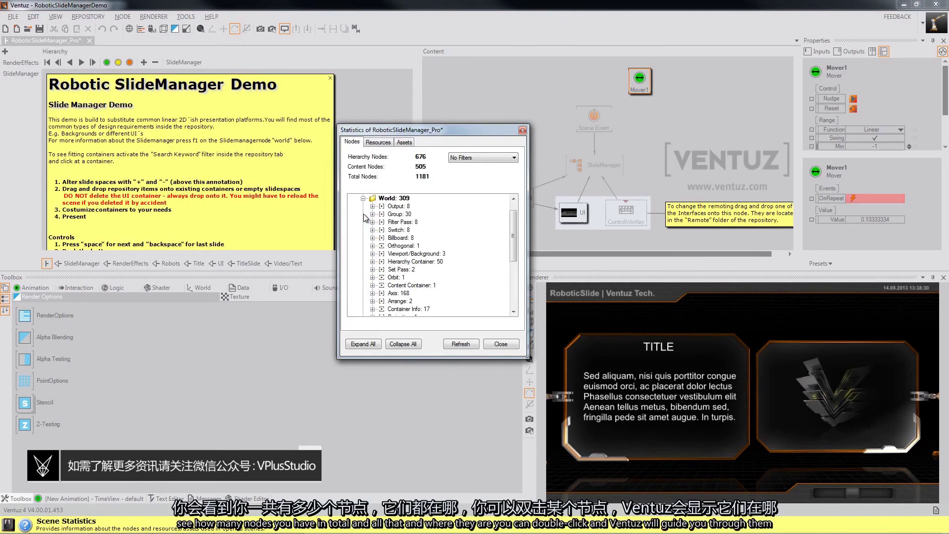
click(372, 206)
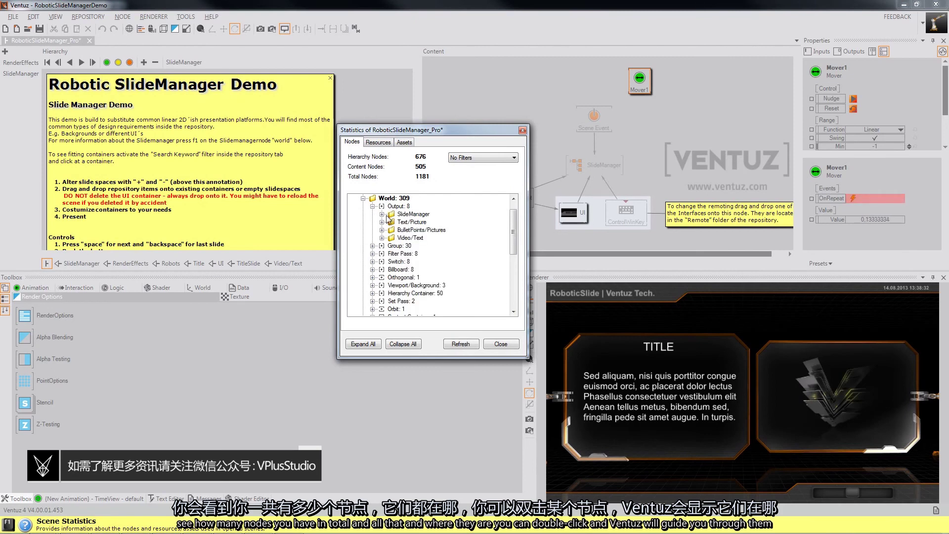
click(381, 214)
click(391, 222)
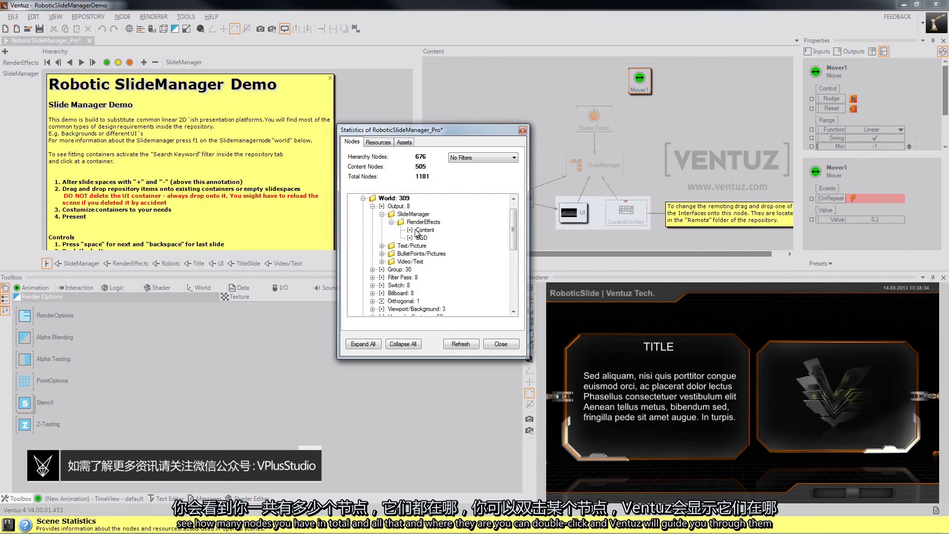
double_click(417, 231)
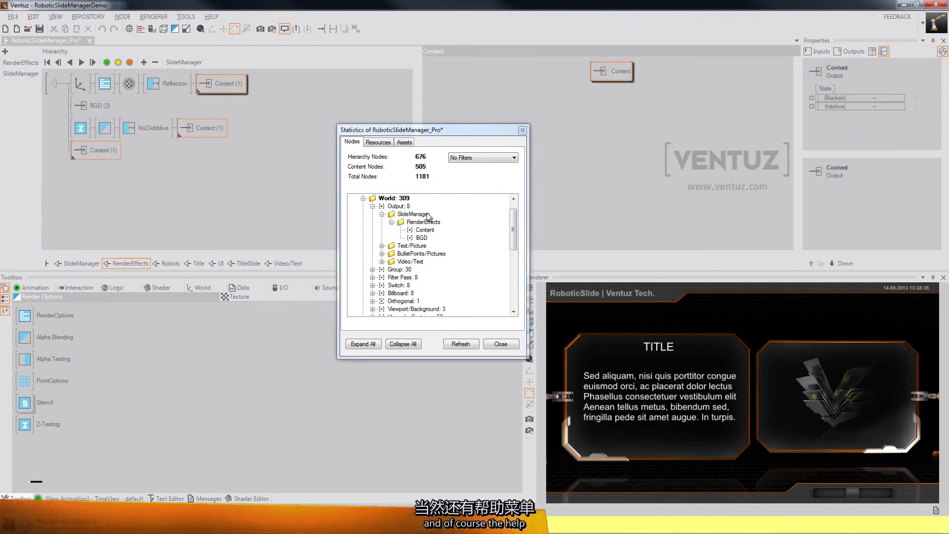
click(522, 130)
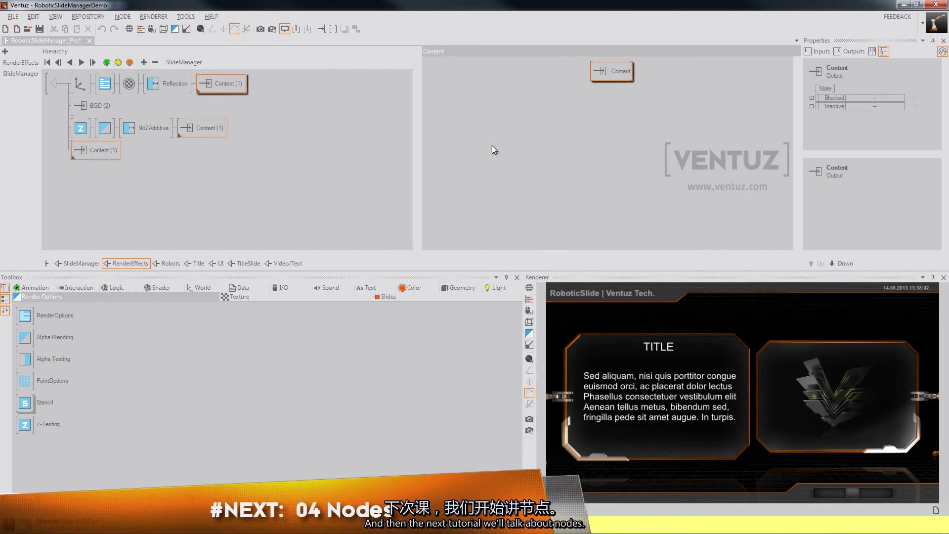
click(734, 325)
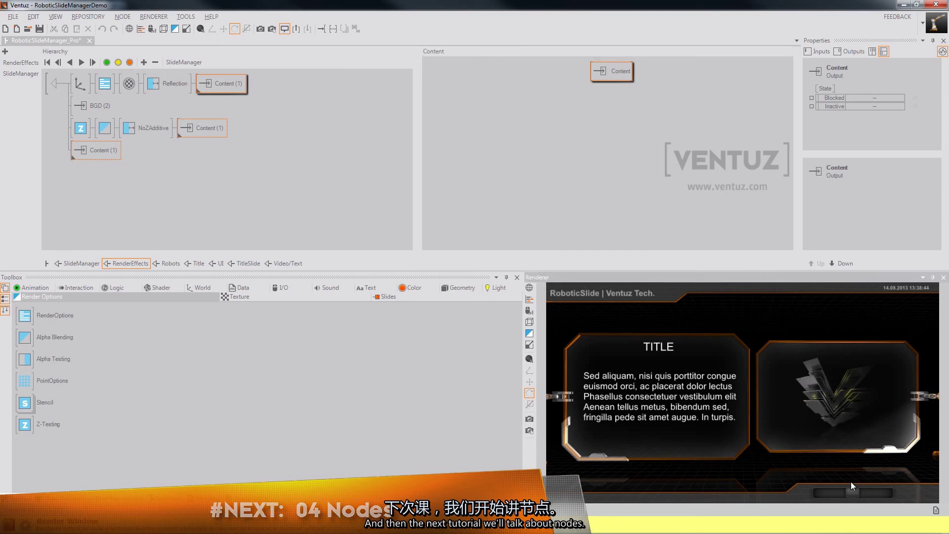